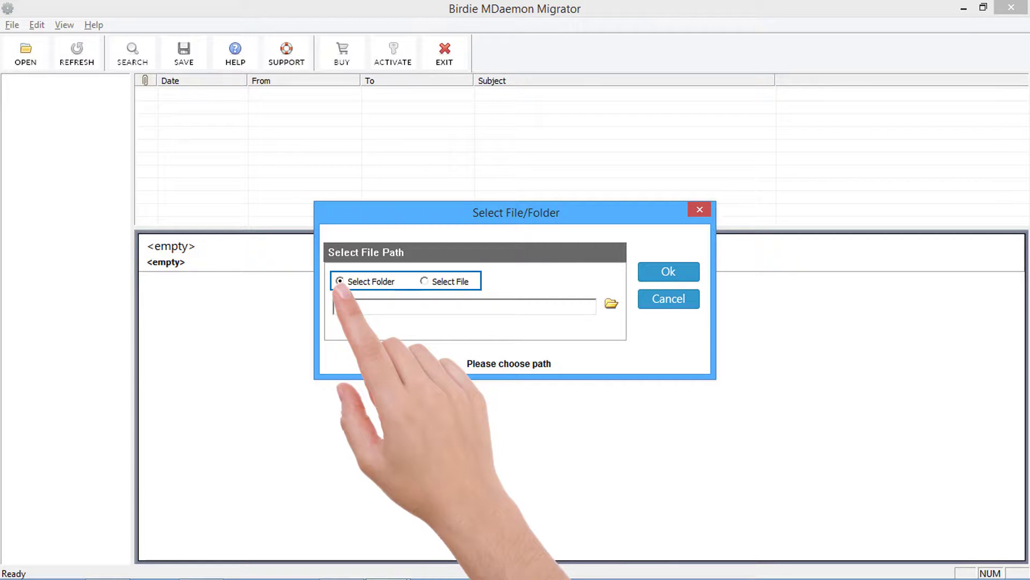
# Load the C:\MDaemon folder as the mailbox source in the migrator.
pyautogui.click(612, 305)
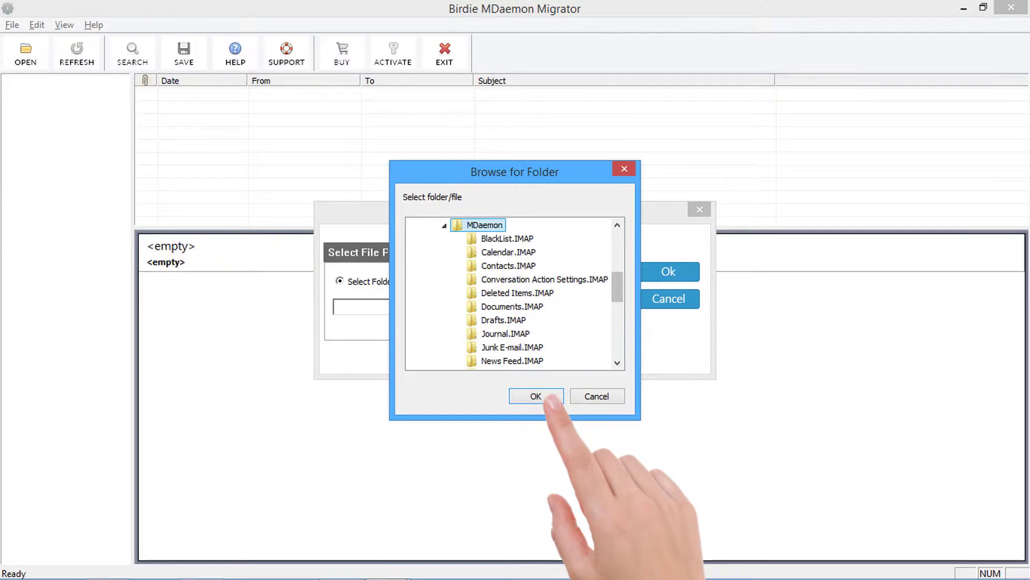
pyautogui.click(536, 396)
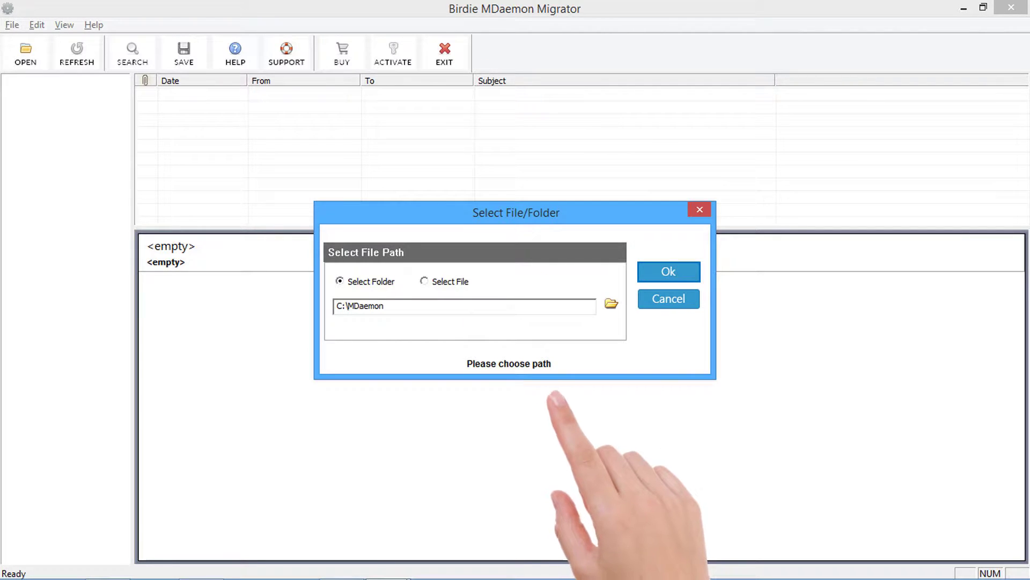
pyautogui.click(669, 272)
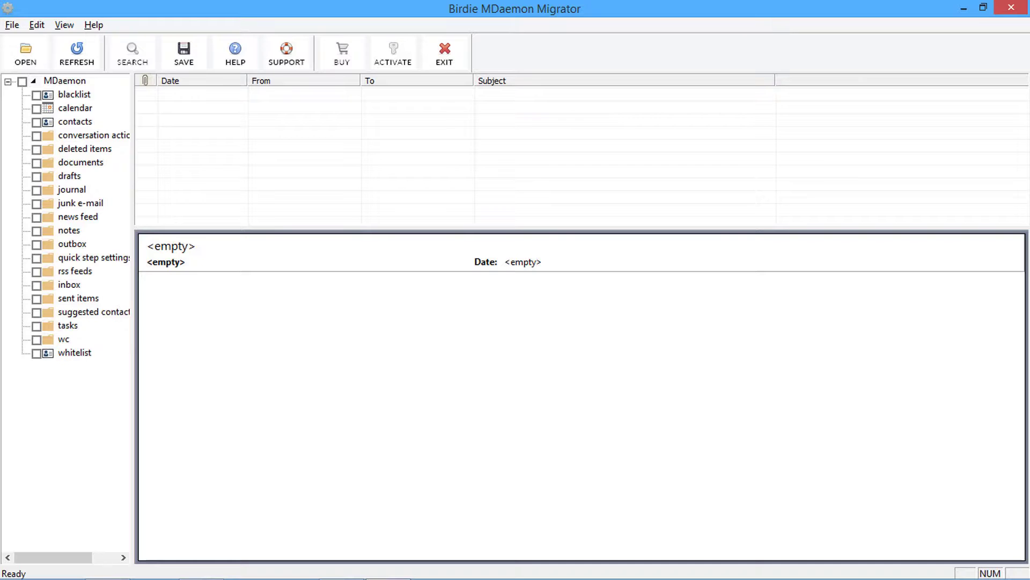
# Show the inbox folder's messages and preview the first email.
pyautogui.click(69, 284)
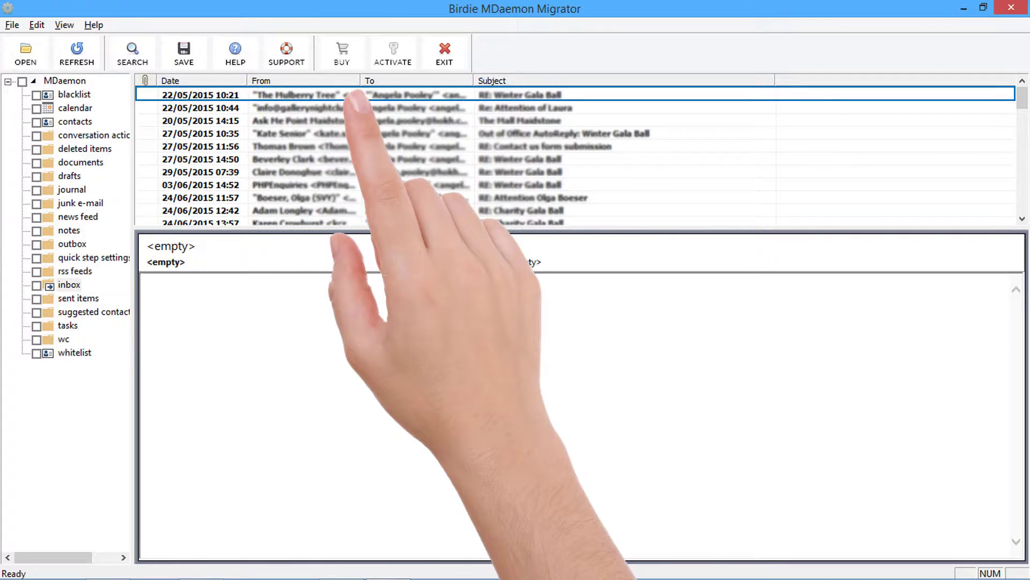
pyautogui.click(354, 95)
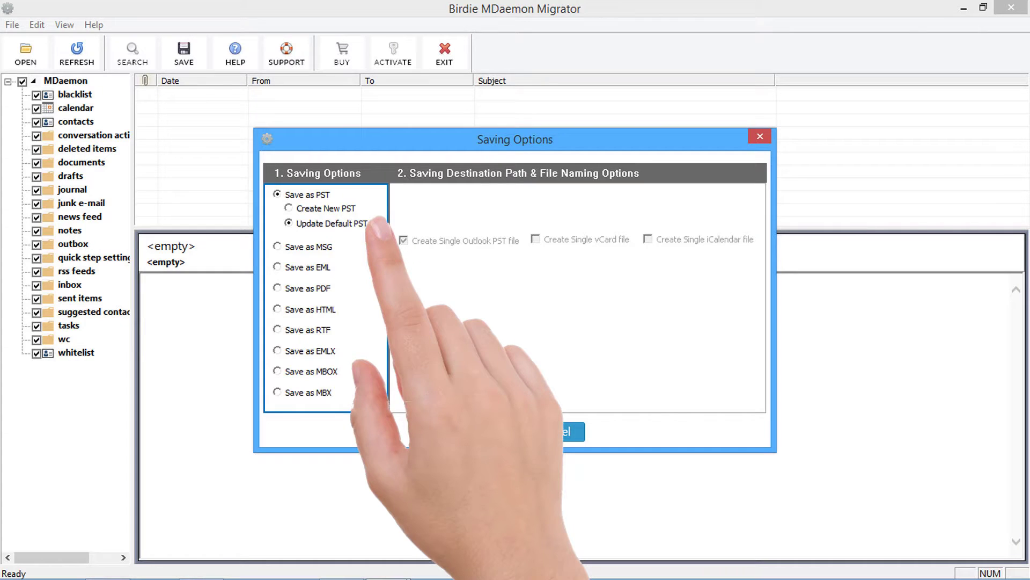
# Cycle the export format through MSG, EML, PDF, HTML, EMLX, MBOX and MBX.
pyautogui.click(278, 247)
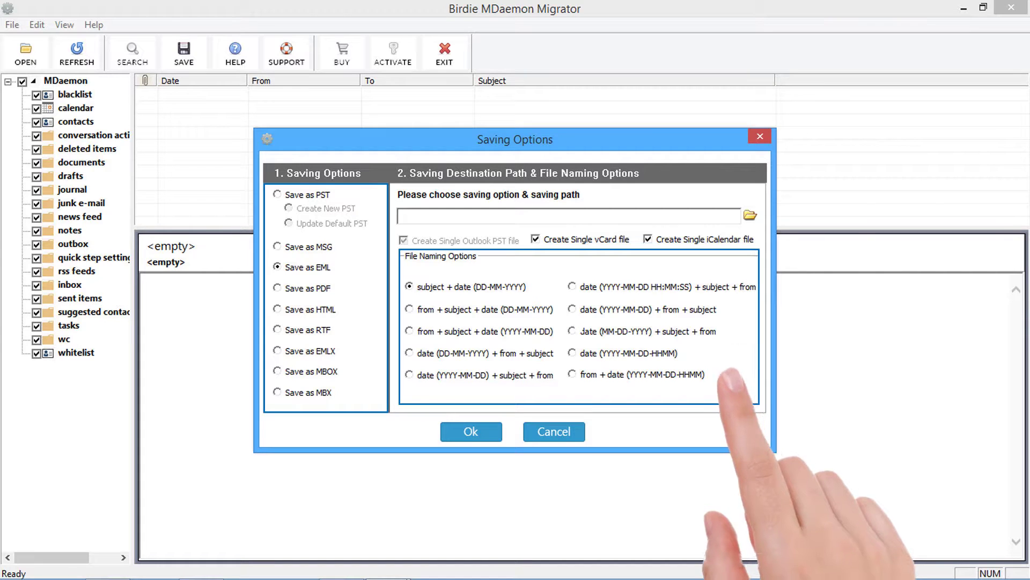
pyautogui.click(277, 268)
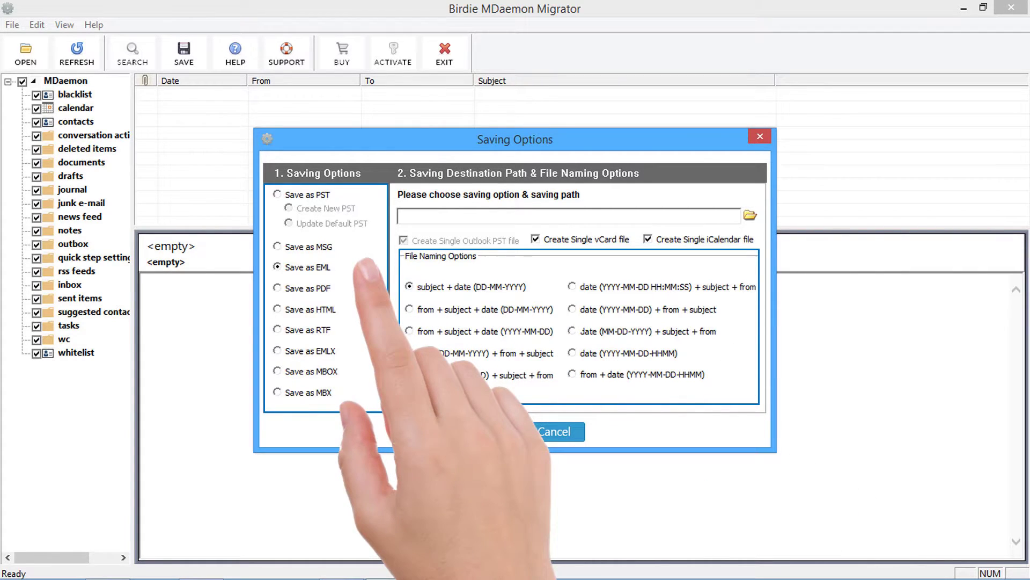
pyautogui.click(322, 288)
pyautogui.click(322, 310)
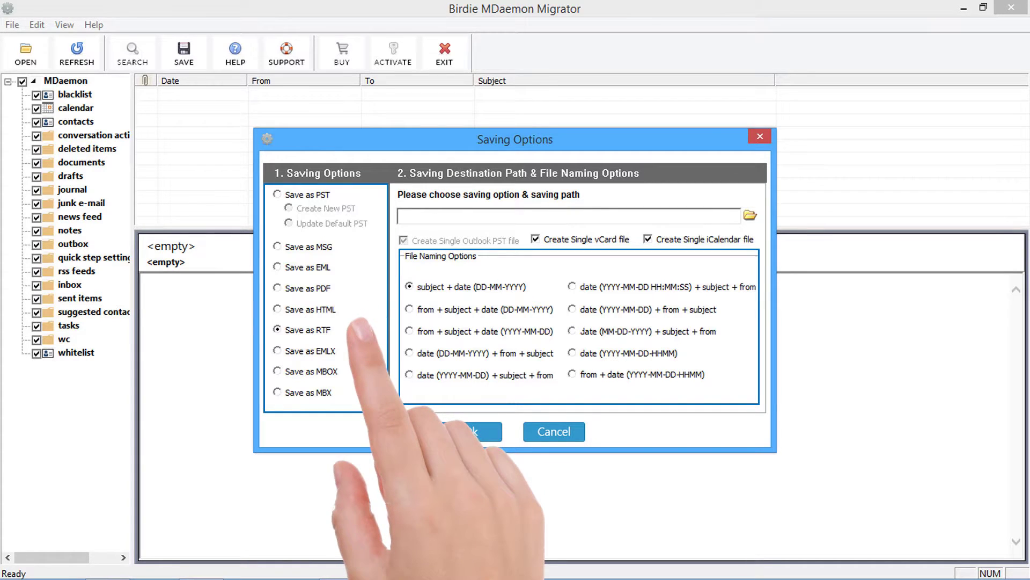
pyautogui.click(323, 352)
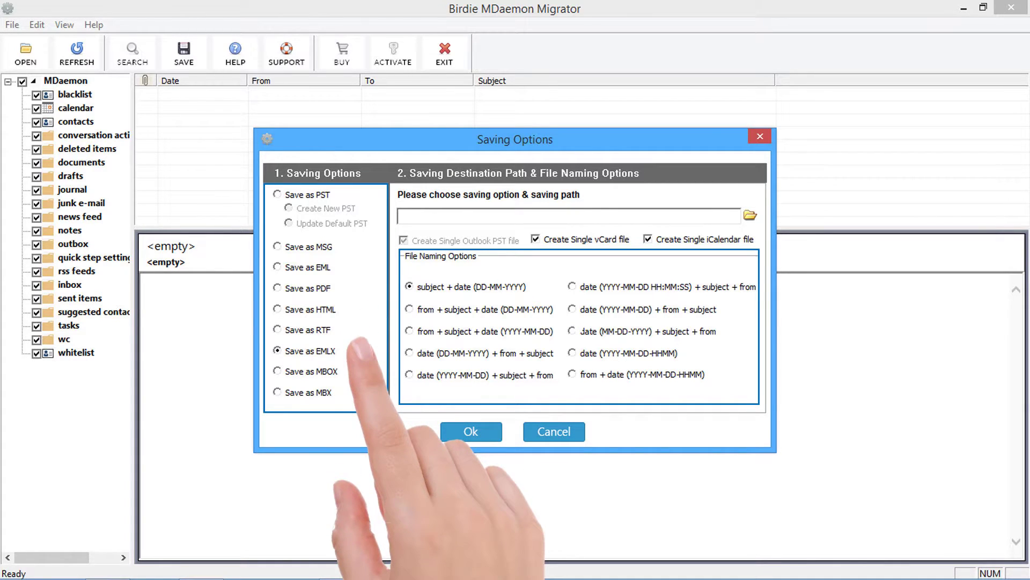
pyautogui.click(322, 371)
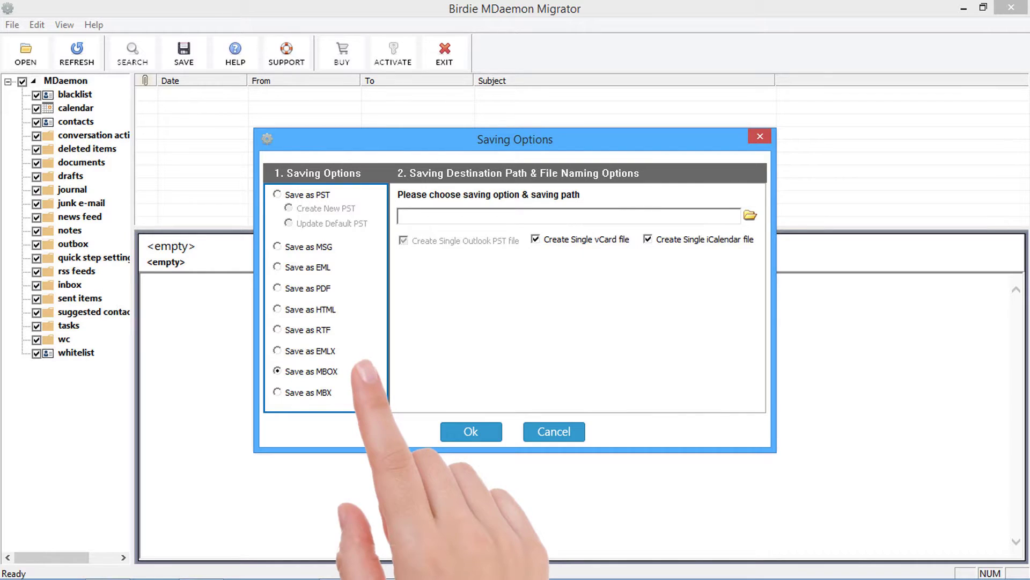
pyautogui.click(322, 392)
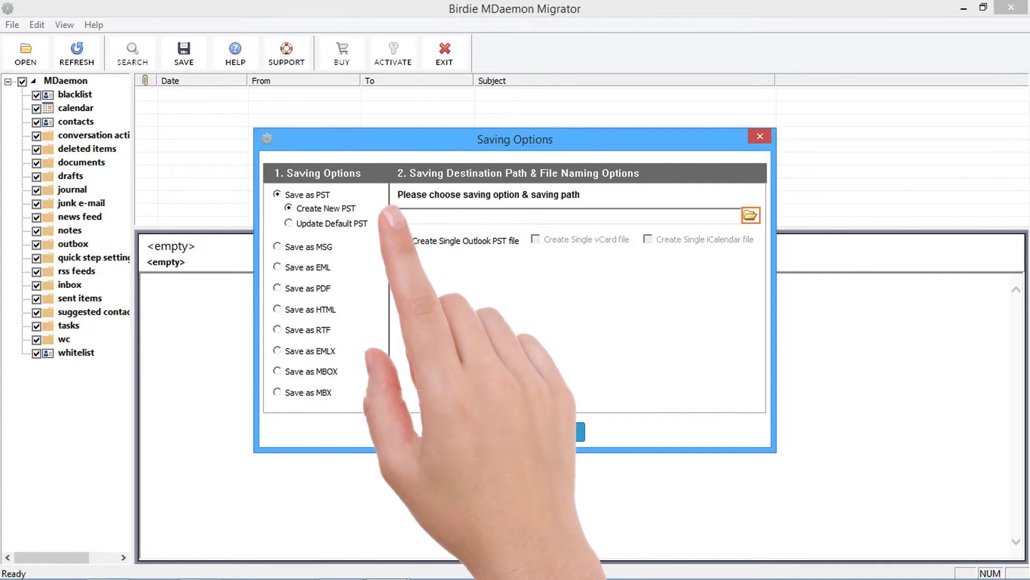
# Set the PST destination to Birdie (A:)\Backup and start the export.
pyautogui.click(403, 239)
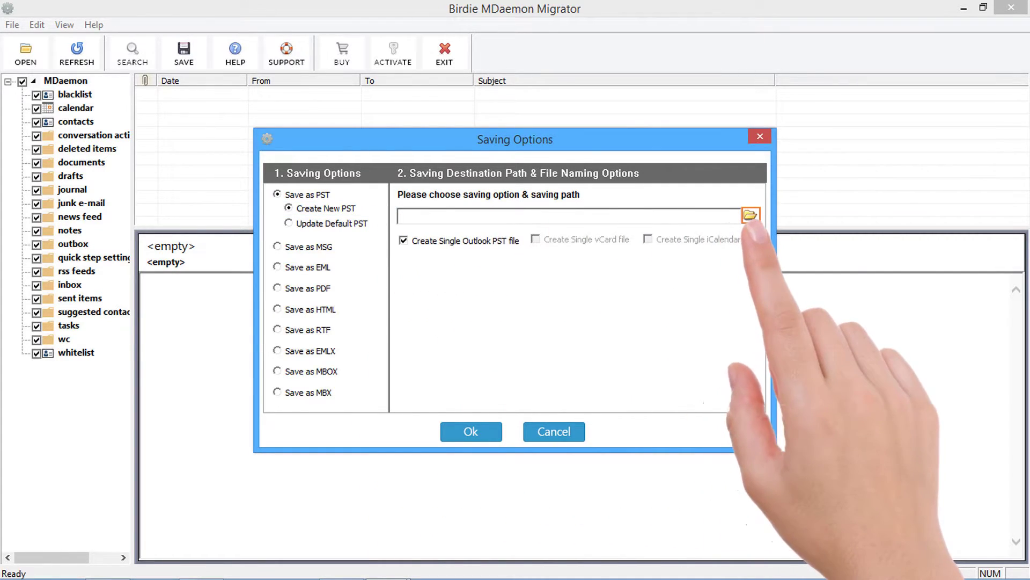
pyautogui.click(750, 216)
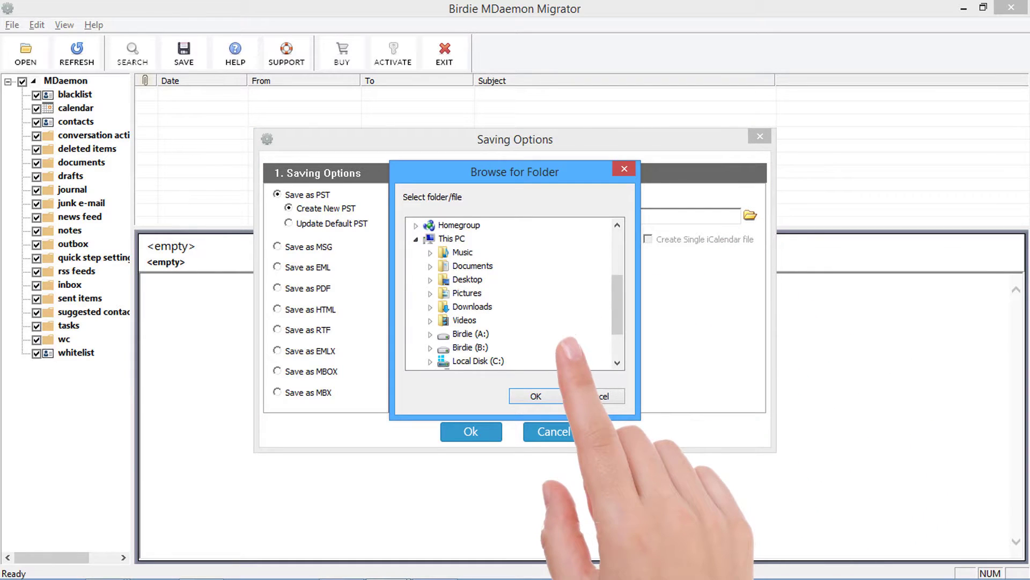
pyautogui.click(430, 334)
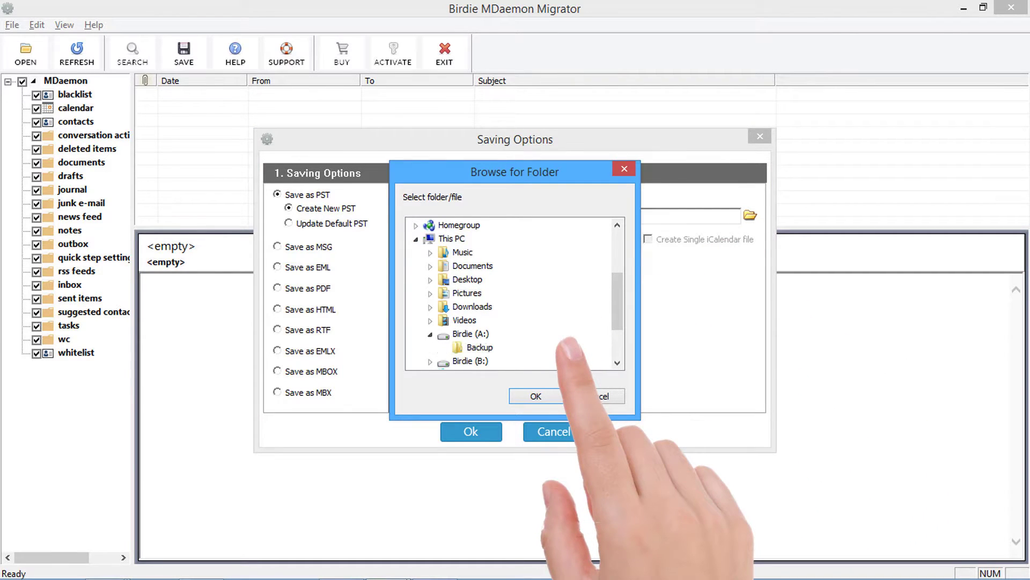
pyautogui.click(570, 348)
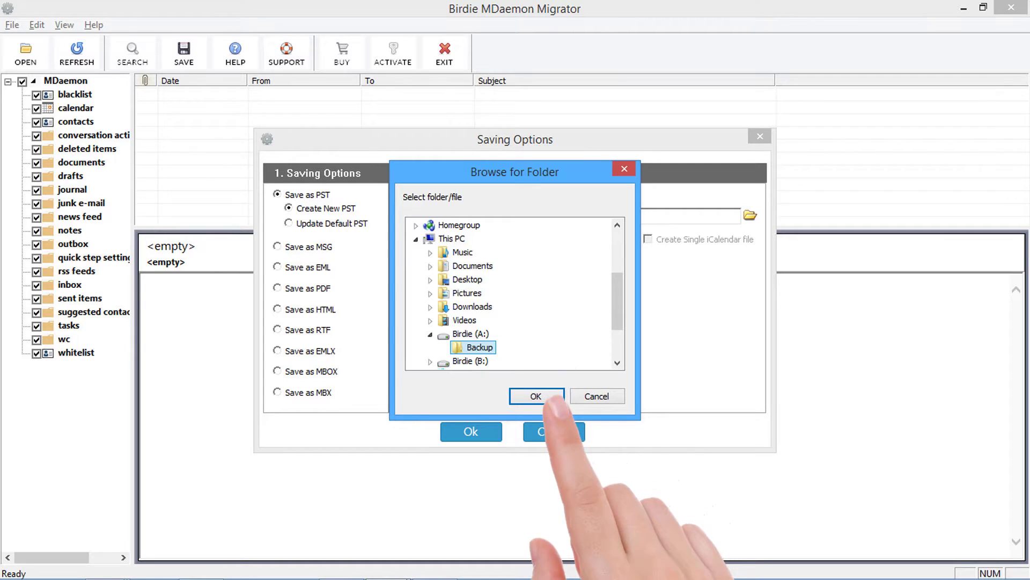
pyautogui.click(536, 396)
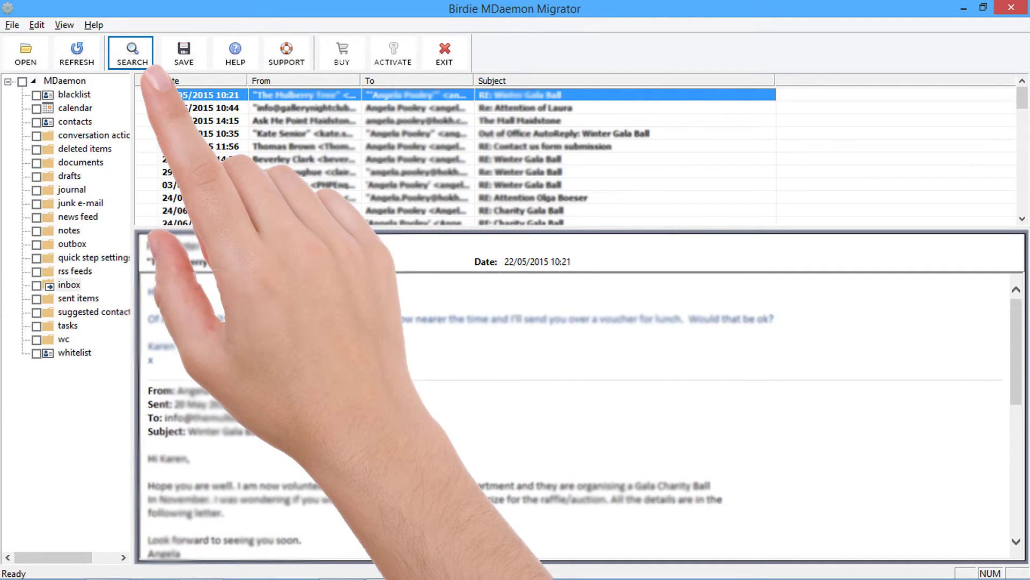
# Search messages for "PHP" limited to a date range, then open the Edit menu.
pyautogui.click(132, 53)
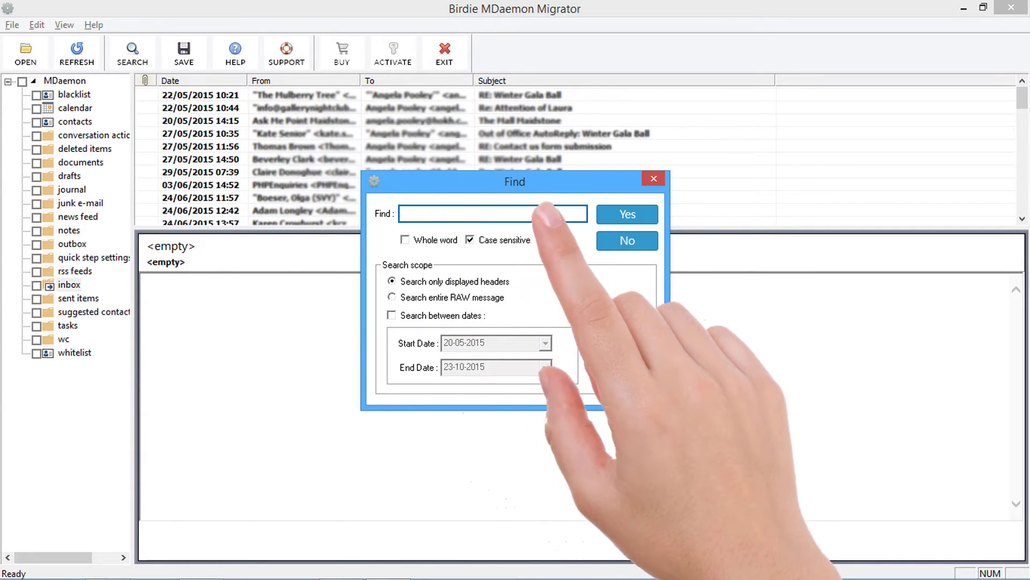
pyautogui.write('PHP')
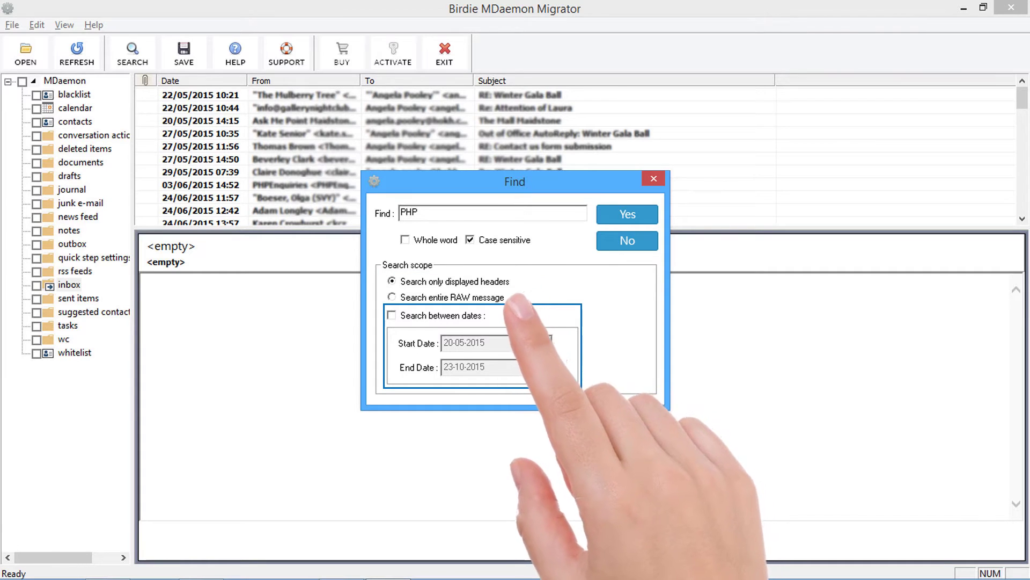
pyautogui.click(483, 314)
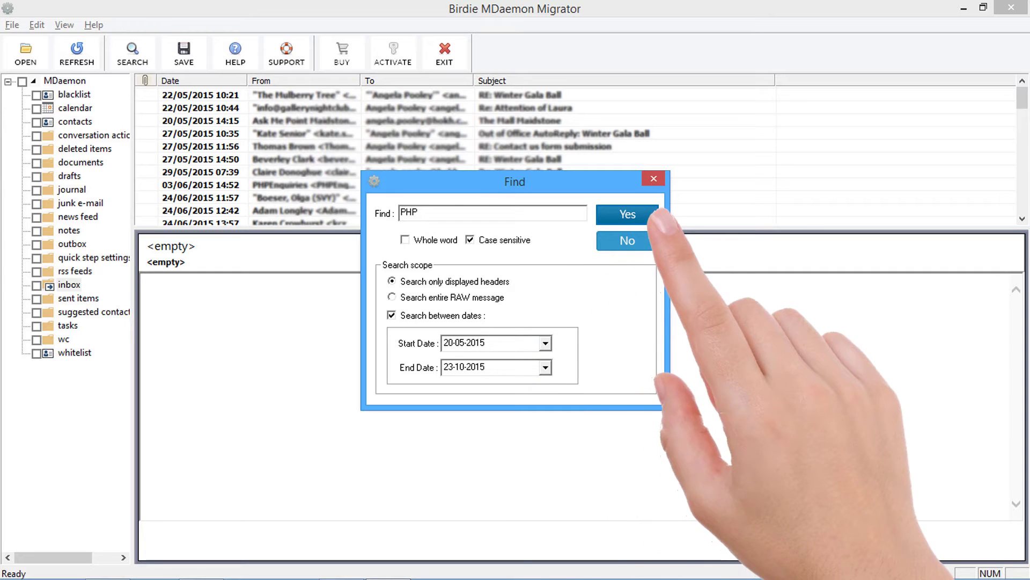
pyautogui.click(628, 214)
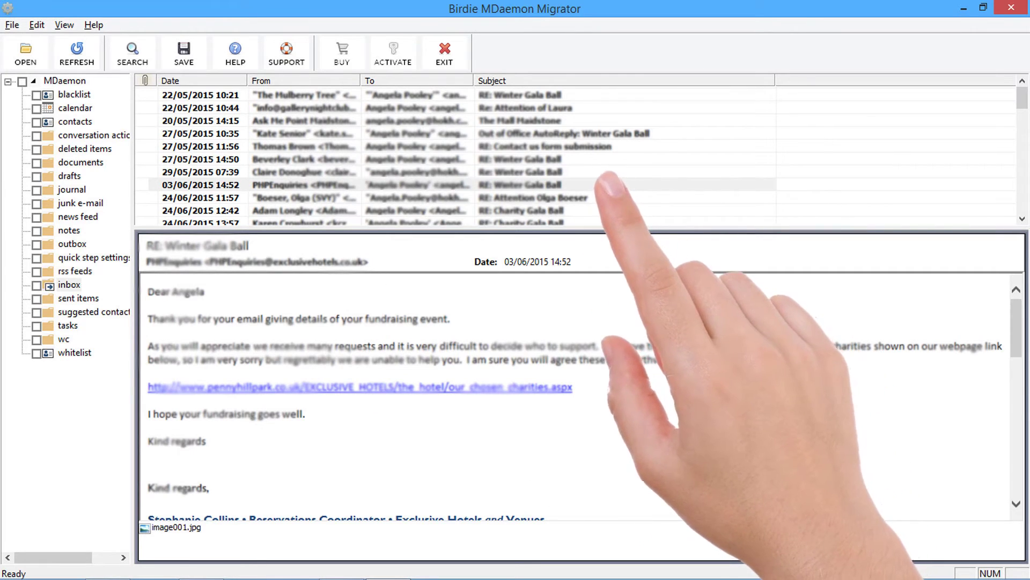
pyautogui.click(38, 24)
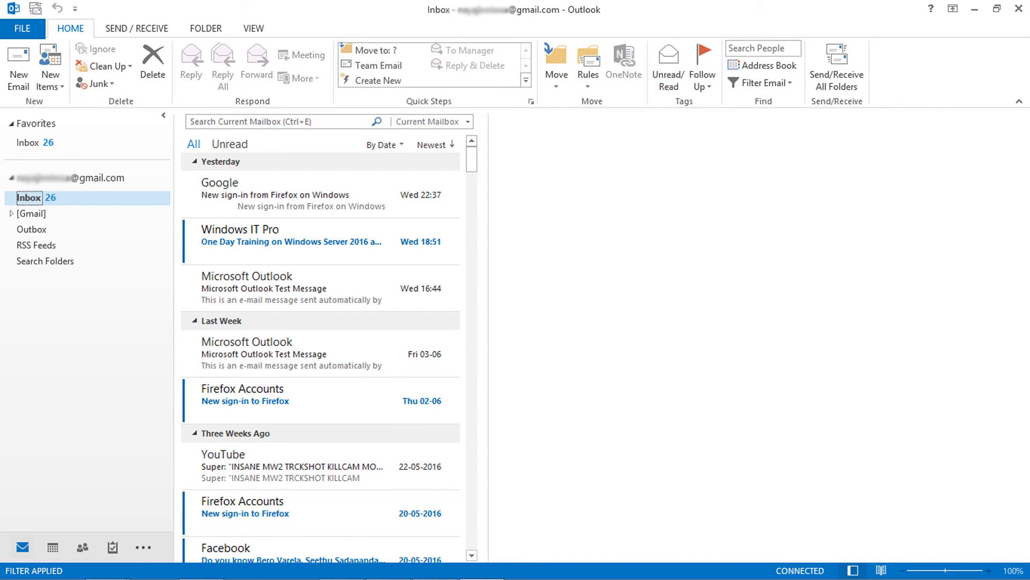
pyautogui.click(23, 28)
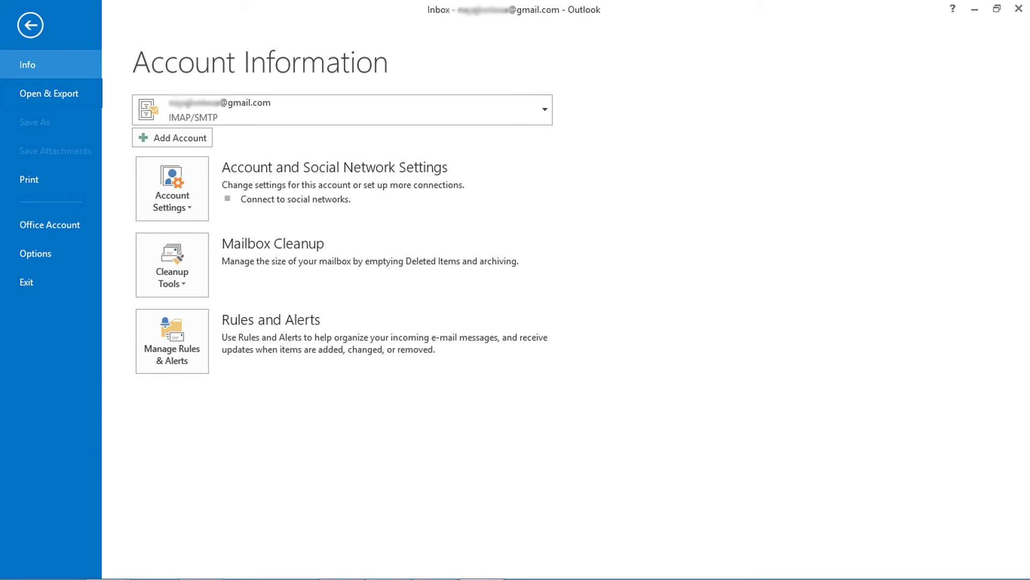
pyautogui.click(49, 93)
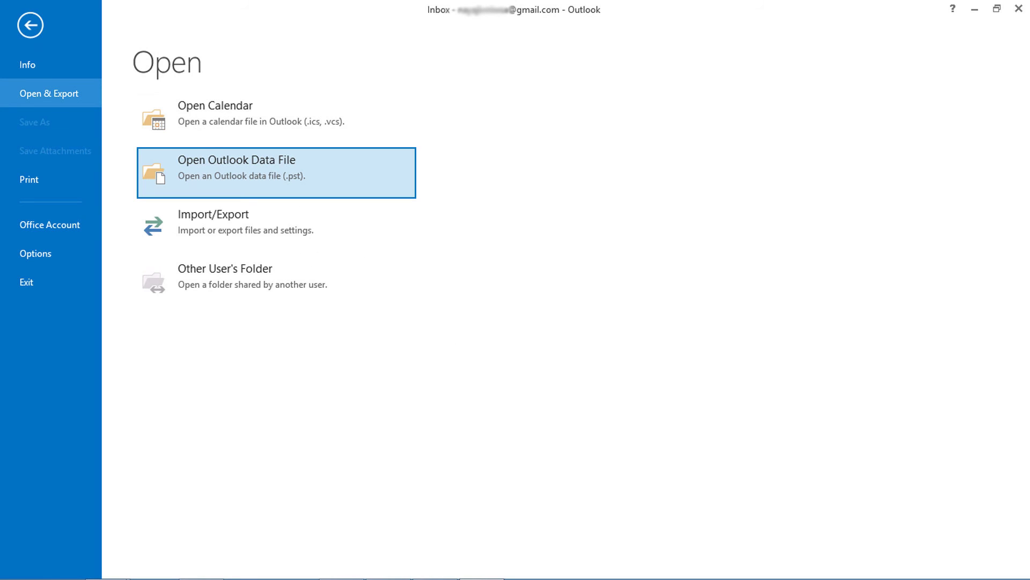
pyautogui.click(276, 171)
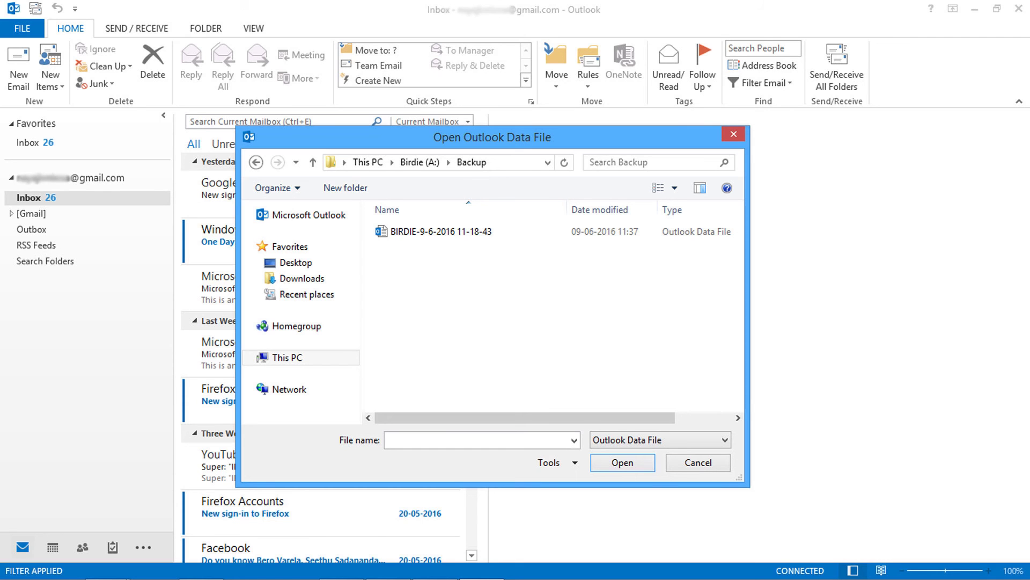
pyautogui.click(441, 231)
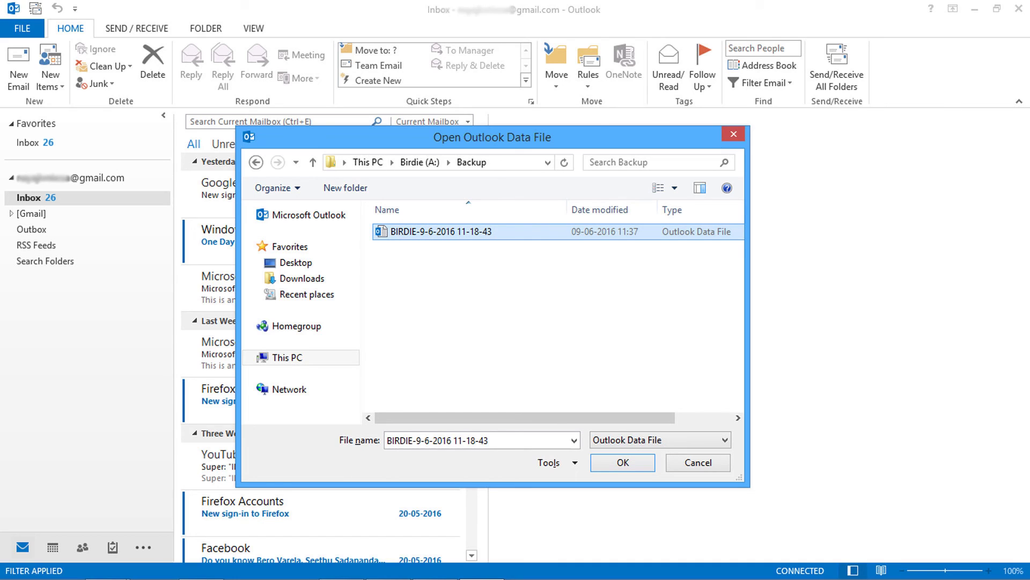
pyautogui.click(623, 462)
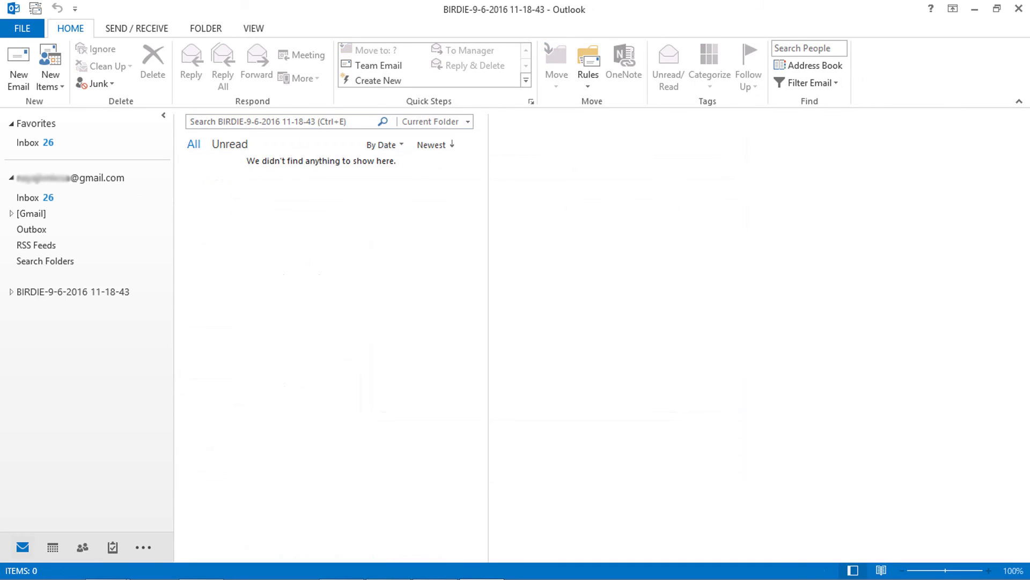